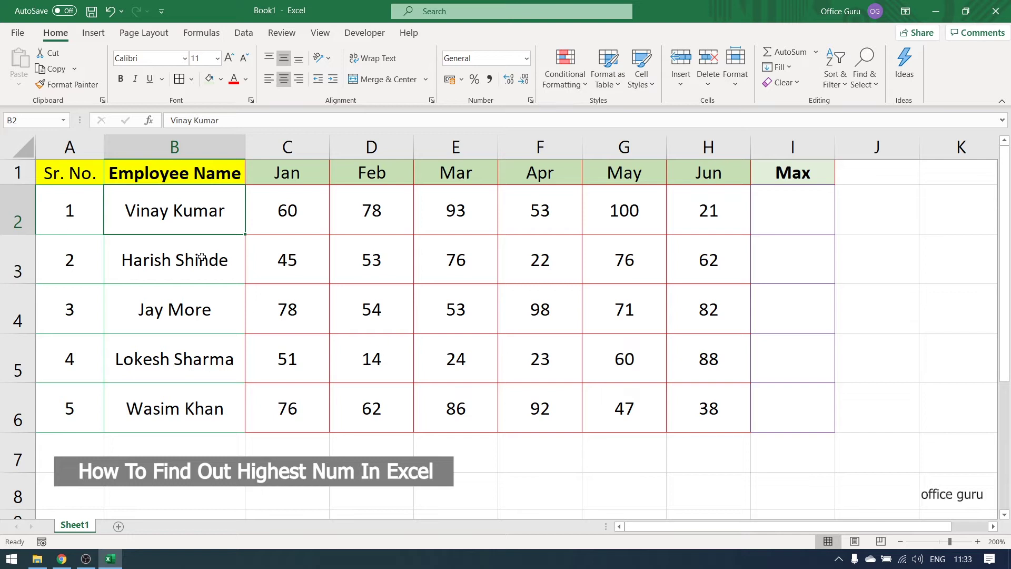
# Review the employee names and the Jan–Jun sales columns, then select cell I2
pyautogui.moveTo(189, 211); pyautogui.dragTo(189, 405)
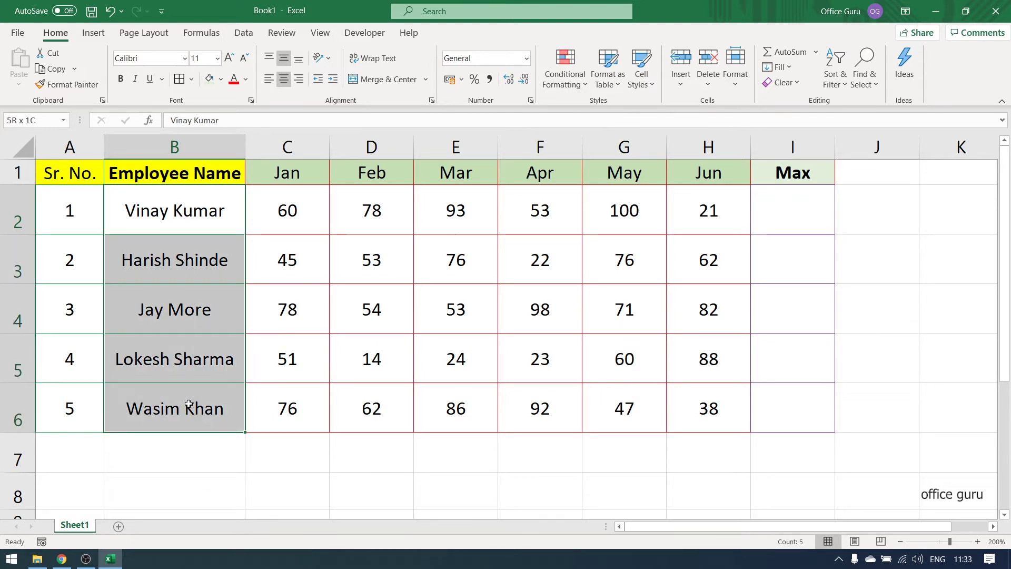
pyautogui.click(295, 174)
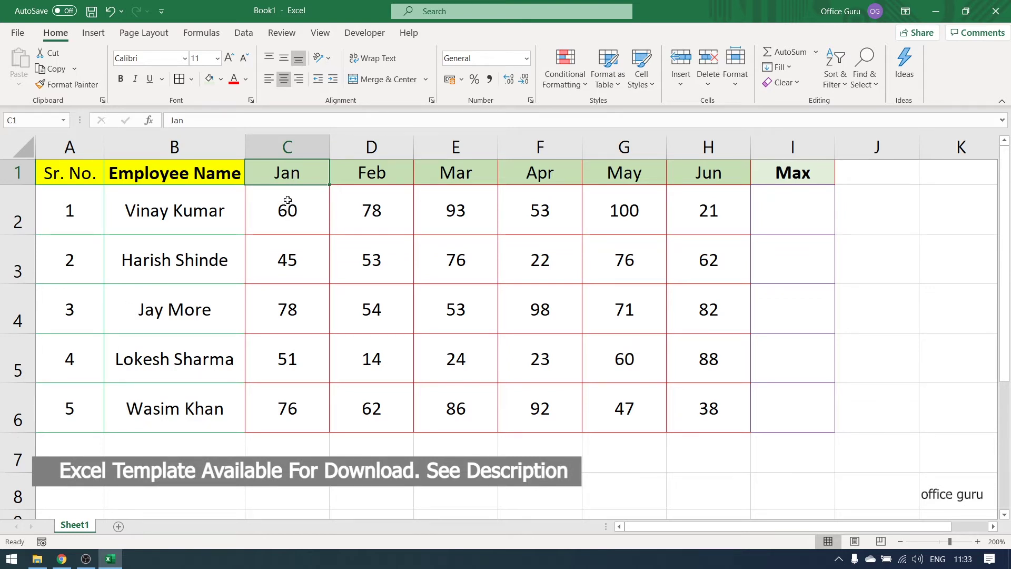
pyautogui.moveTo(288, 209); pyautogui.dragTo(296, 397)
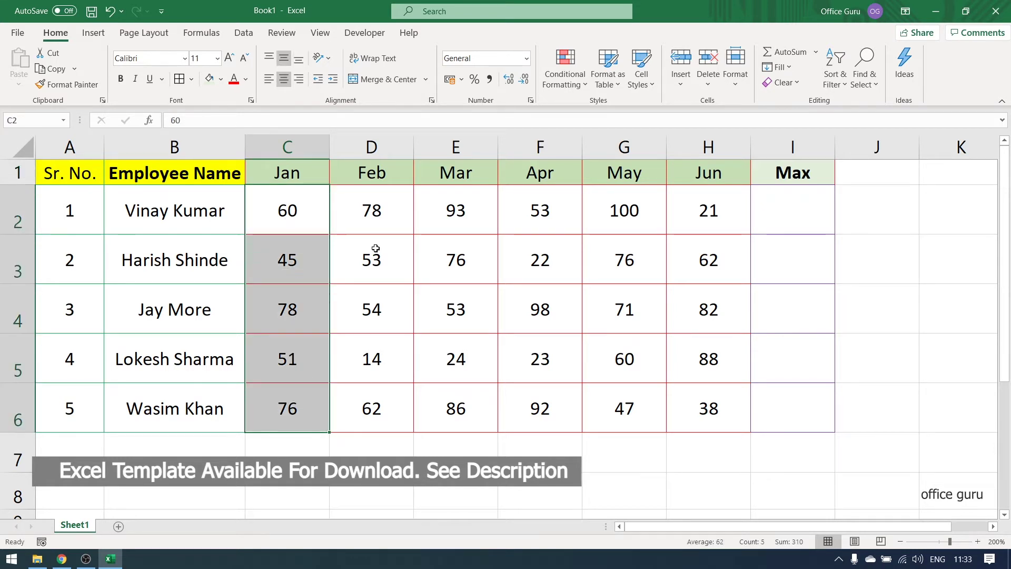
pyautogui.moveTo(368, 192); pyautogui.dragTo(371, 414)
pyautogui.click(451, 182)
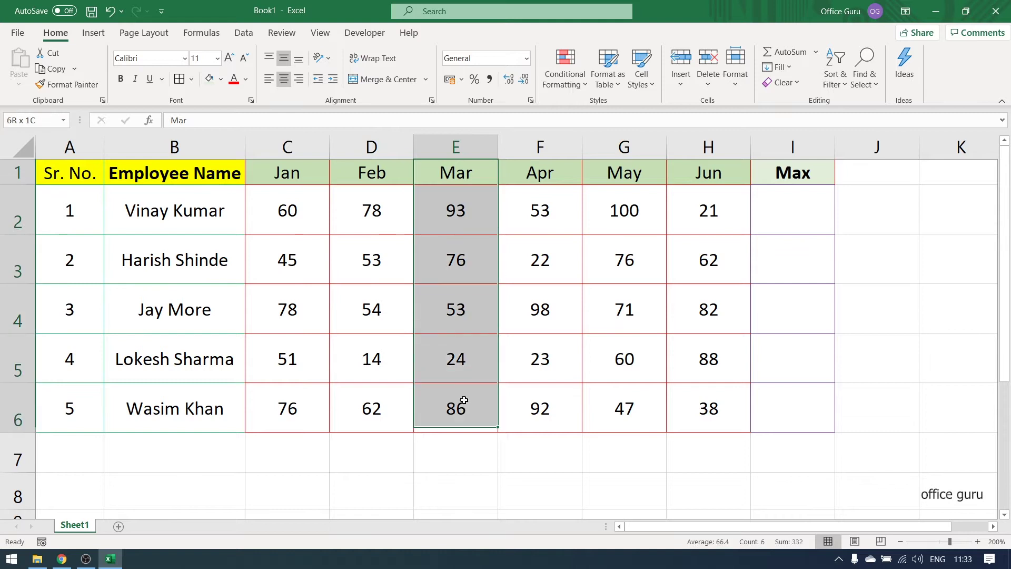
pyautogui.moveTo(452, 185); pyautogui.dragTo(461, 421)
pyautogui.moveTo(541, 197); pyautogui.dragTo(553, 445)
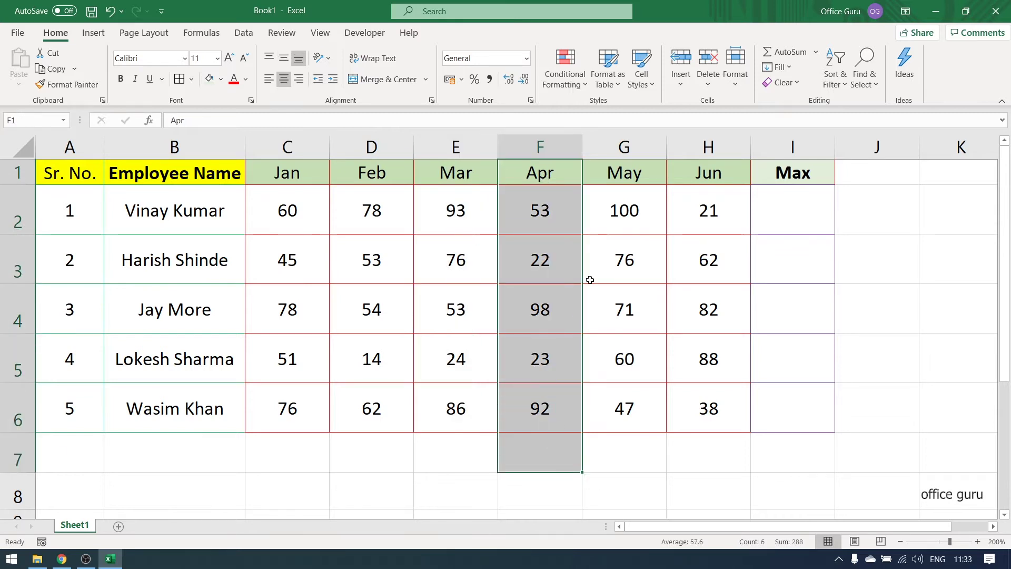
pyautogui.moveTo(623, 174); pyautogui.dragTo(711, 416)
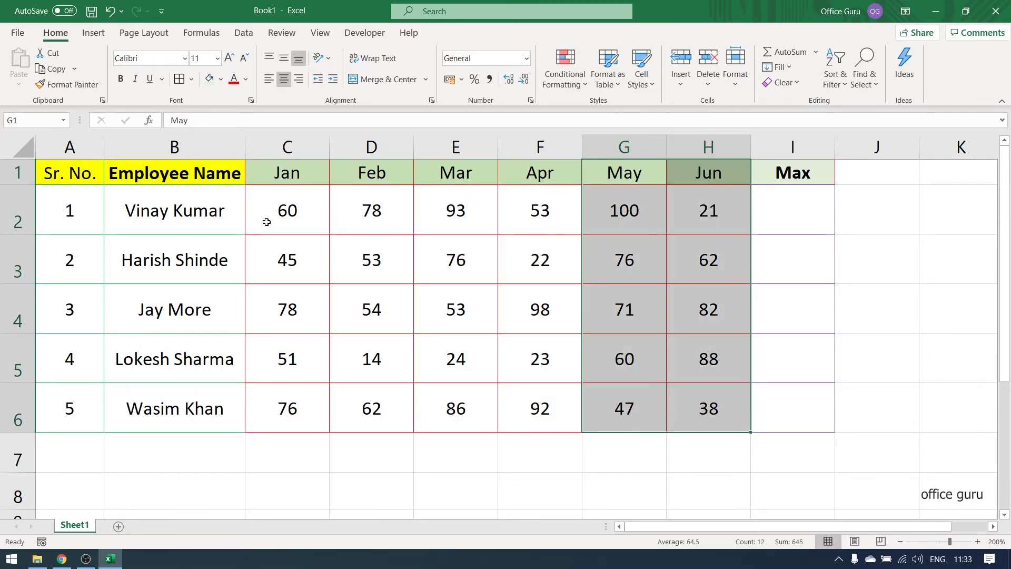
pyautogui.click(273, 214)
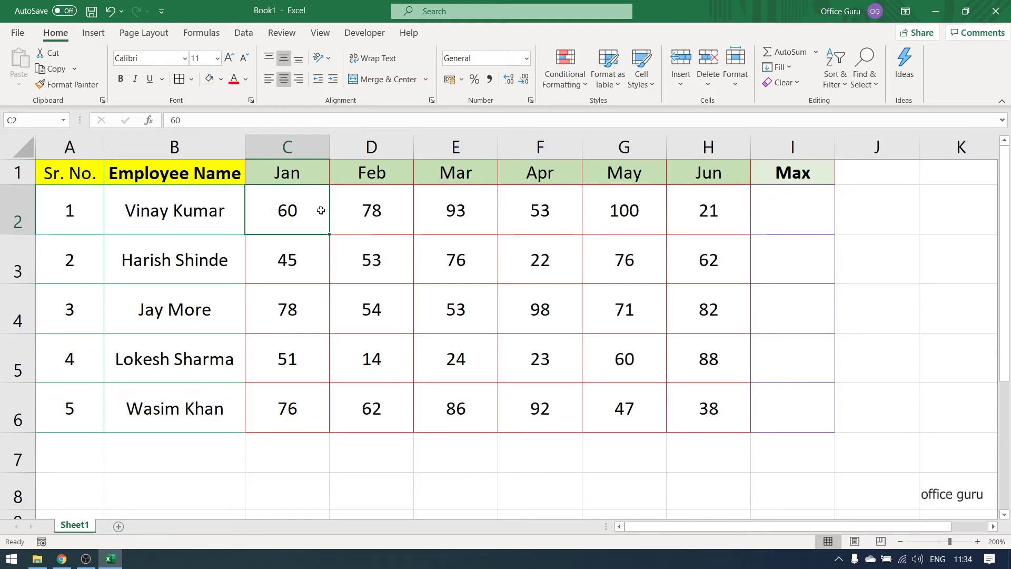
pyautogui.moveTo(311, 210); pyautogui.dragTo(719, 214)
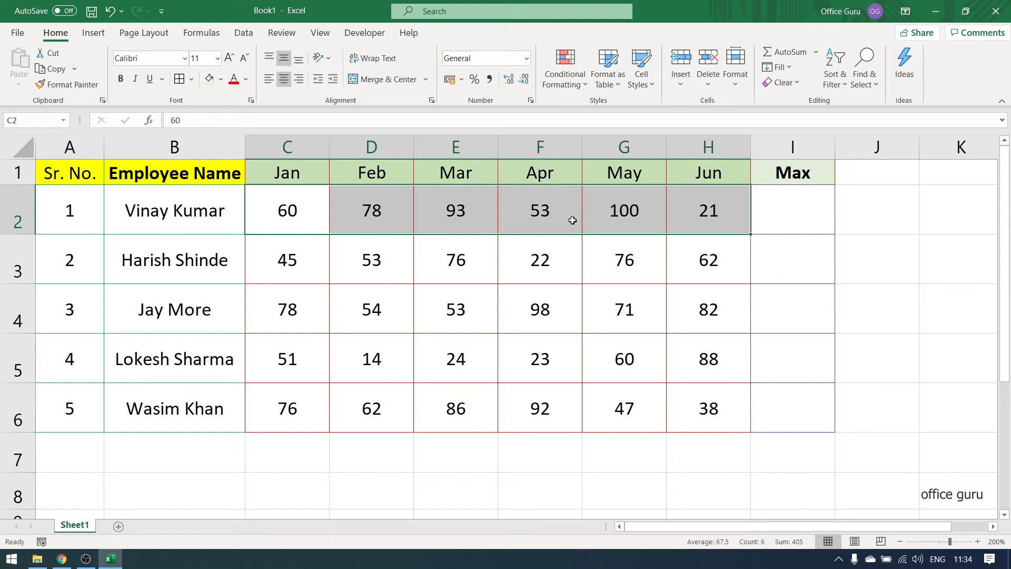
pyautogui.click(810, 212)
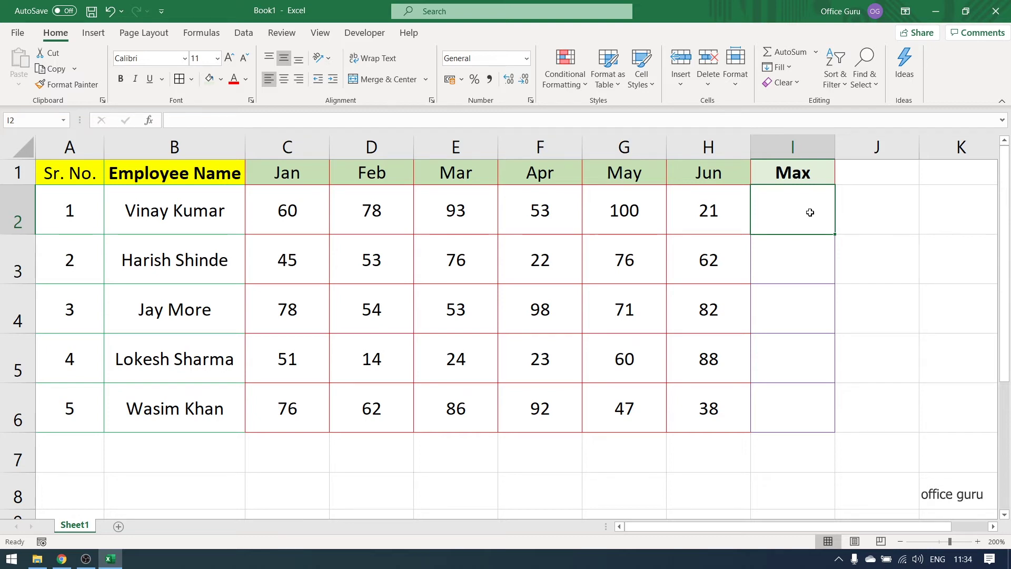
# Enter =MAX(C2:H2) in I2 so it returns the first employee's maximum of 100
pyautogui.write('=')
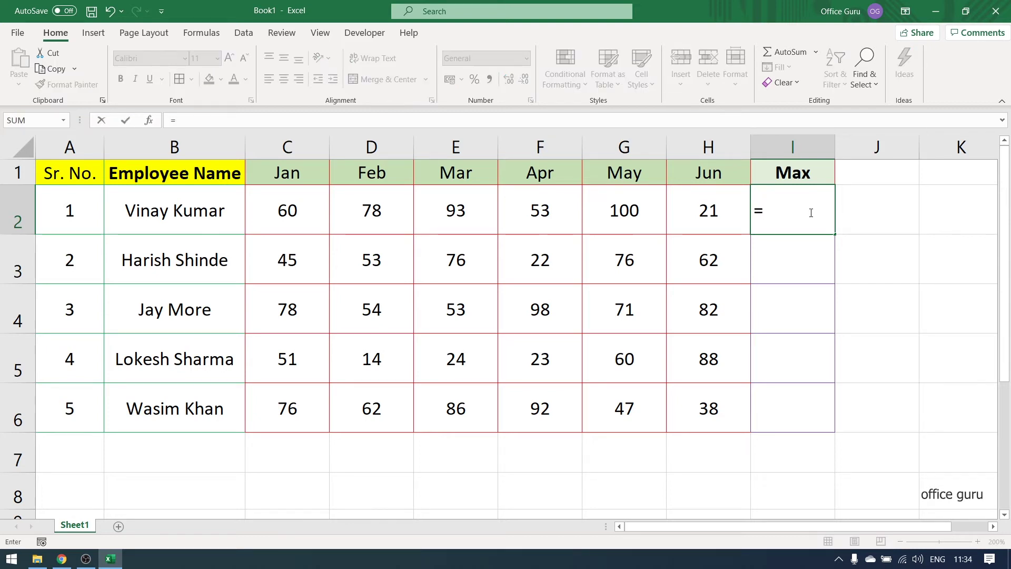
pyautogui.write('max')
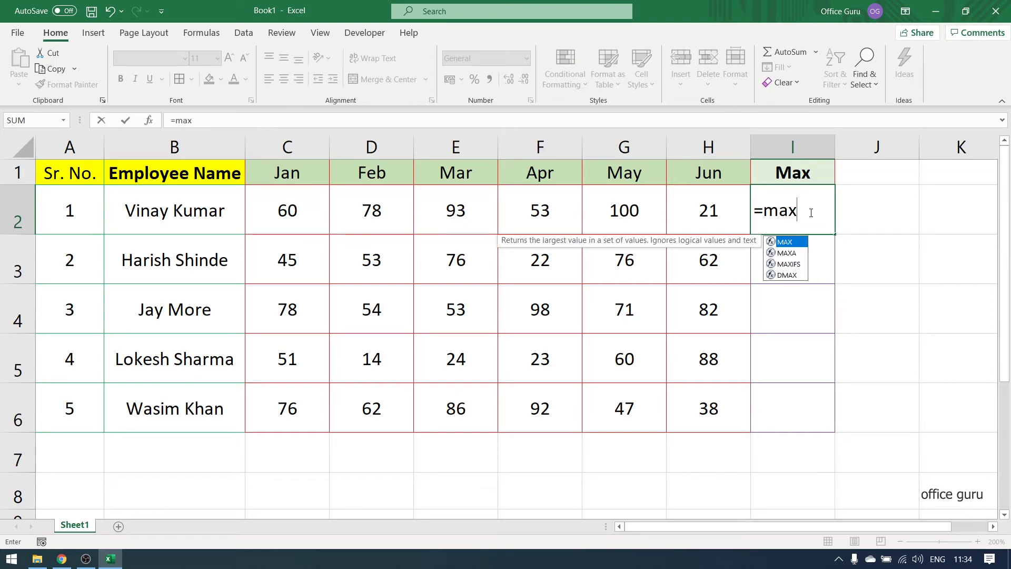
pyautogui.press('Tab')
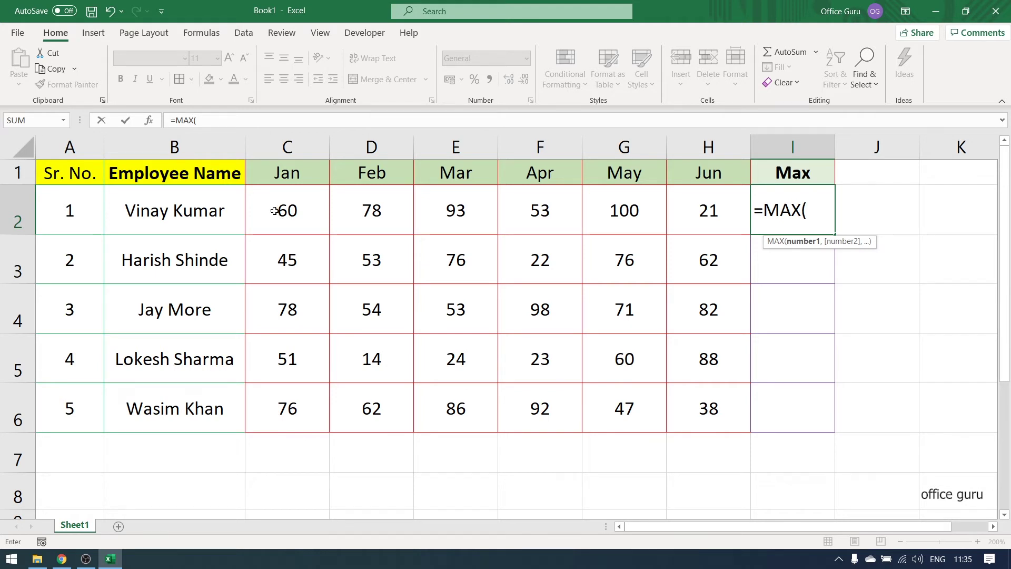
pyautogui.moveTo(275, 210); pyautogui.dragTo(546, 204)
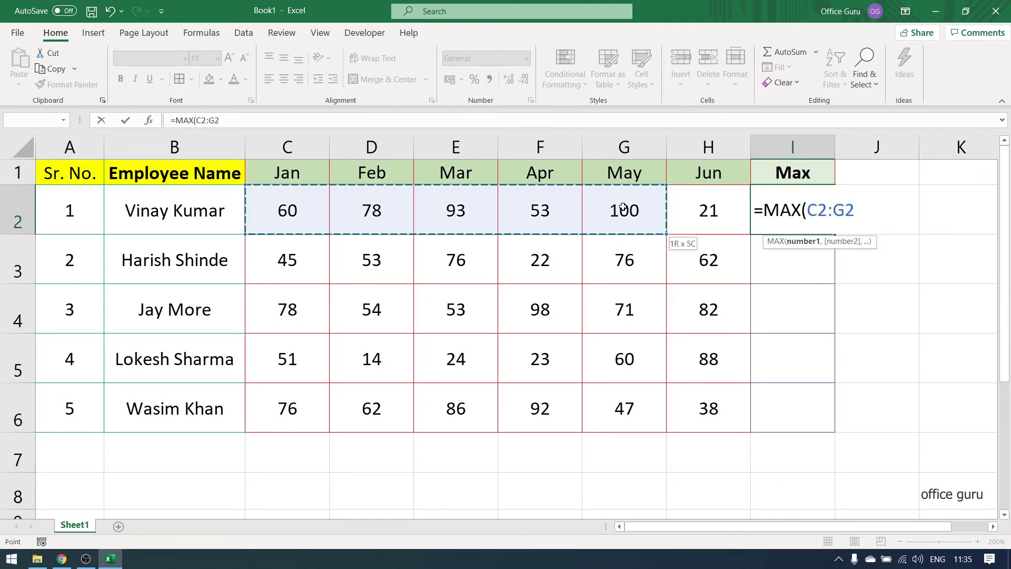
pyautogui.moveTo(547, 205); pyautogui.dragTo(654, 208)
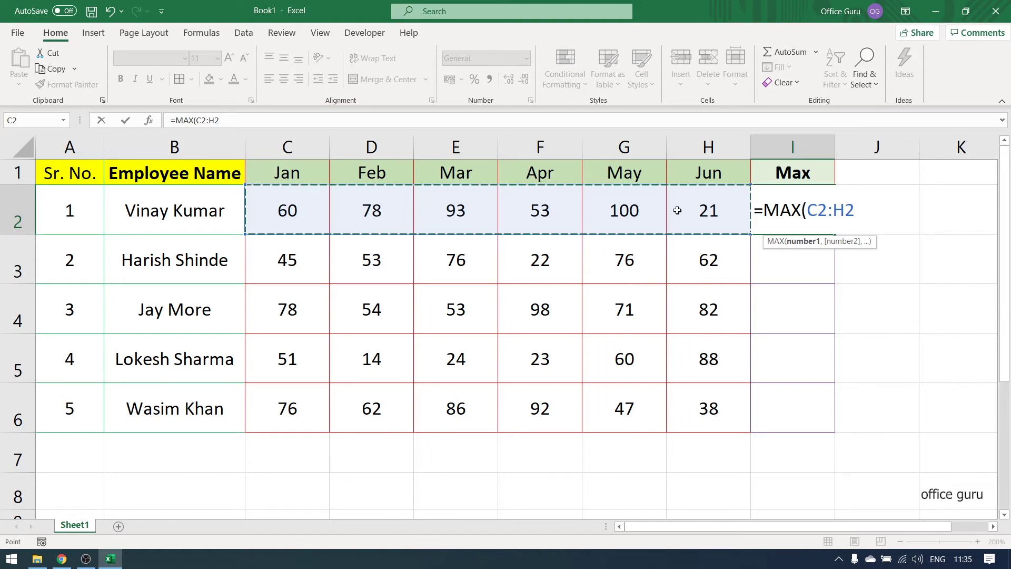
pyautogui.write(')')
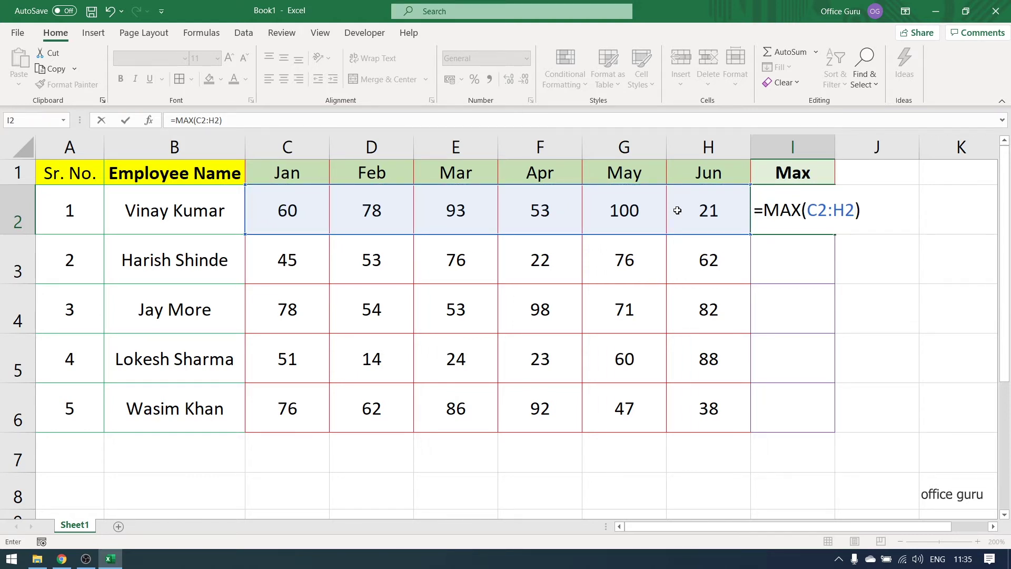
pyautogui.press('Return')
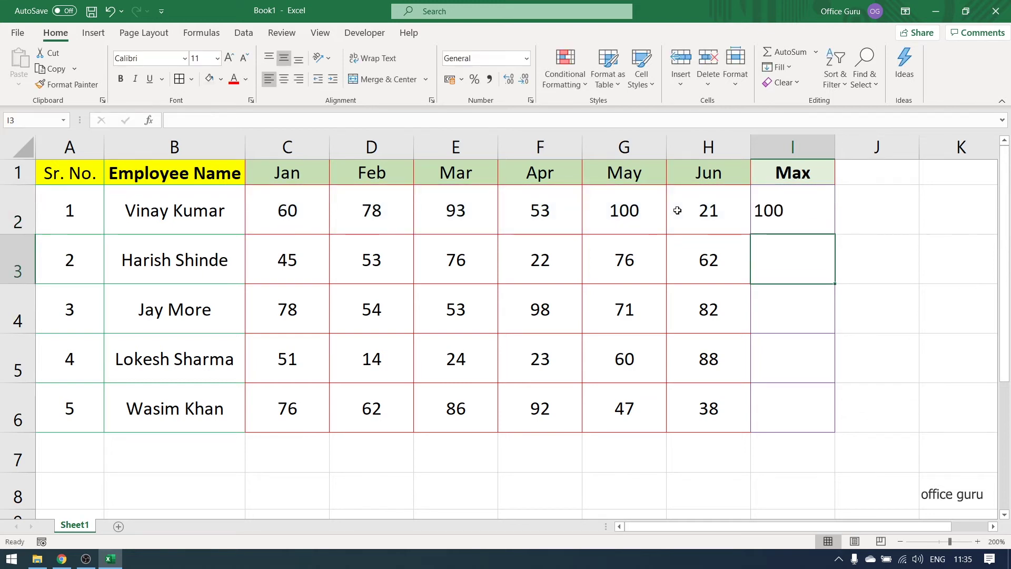
pyautogui.click(759, 208)
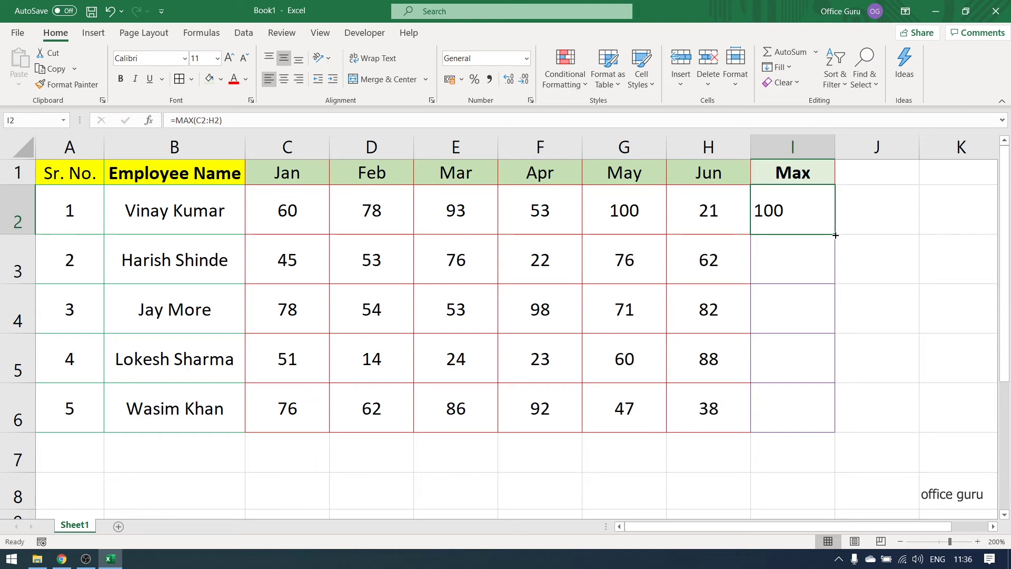
# Fill I2's MAX formula down to I6, giving 76, 98, 88 and 92, and check each result
pyautogui.moveTo(836, 236); pyautogui.dragTo(828, 410)
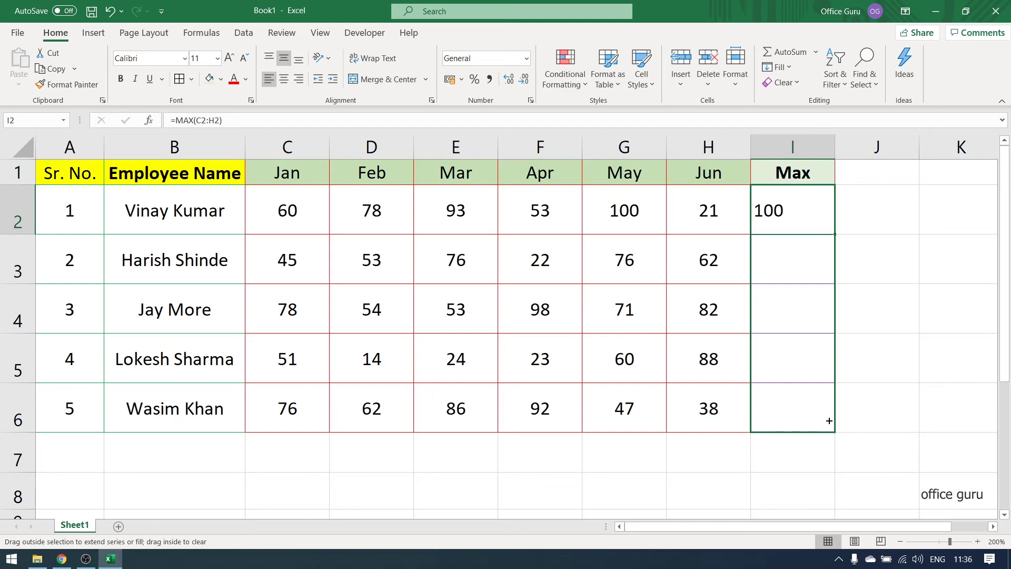
pyautogui.moveTo(829, 410); pyautogui.dragTo(829, 421)
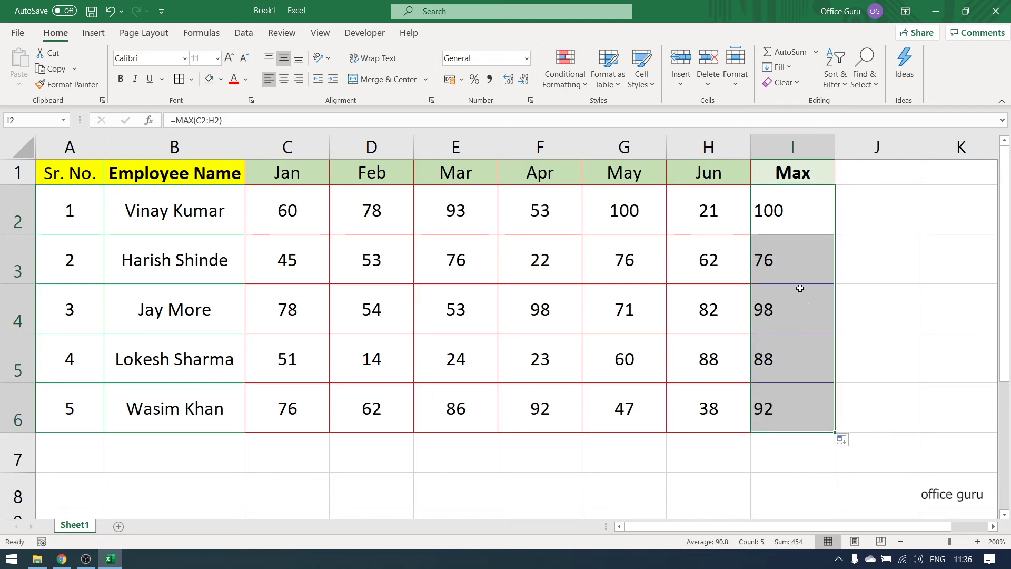
pyautogui.click(791, 260)
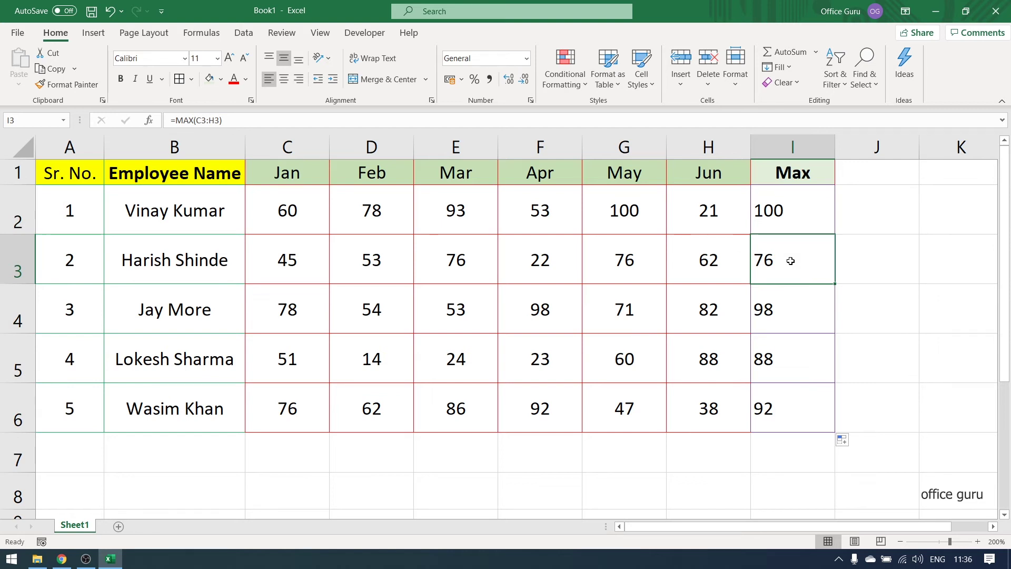
pyautogui.click(806, 331)
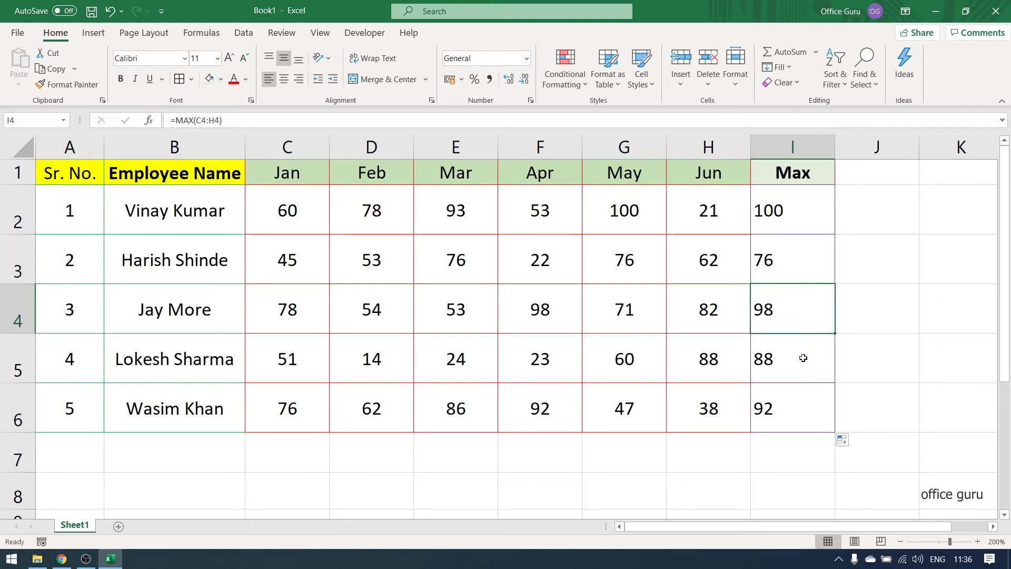
pyautogui.click(803, 357)
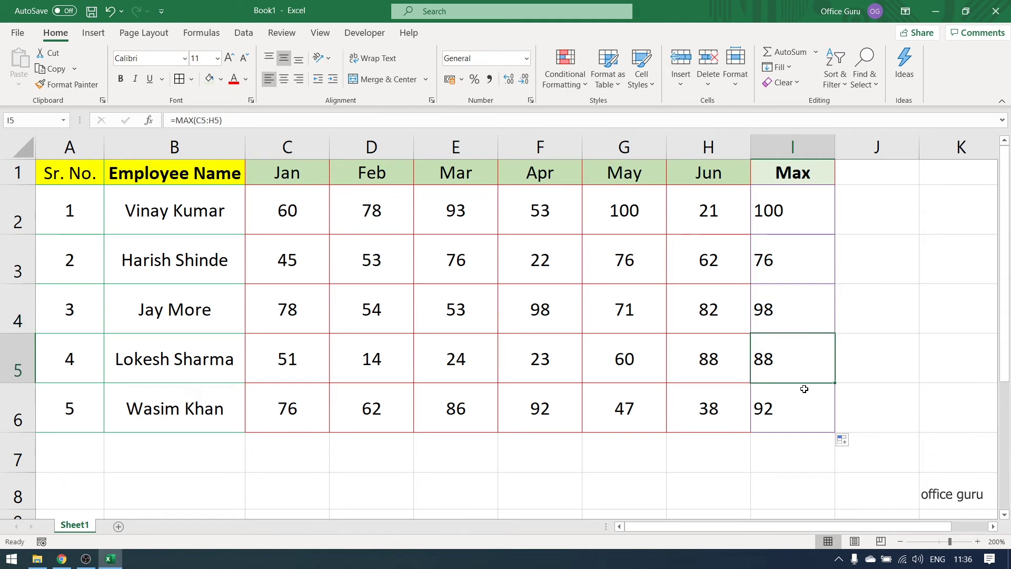
pyautogui.click(801, 407)
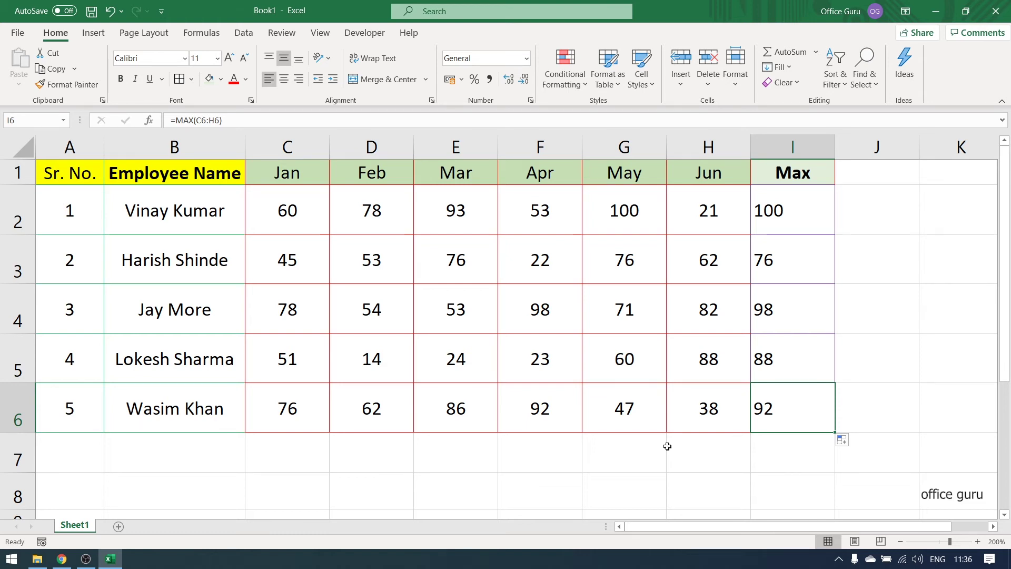
pyautogui.click(300, 496)
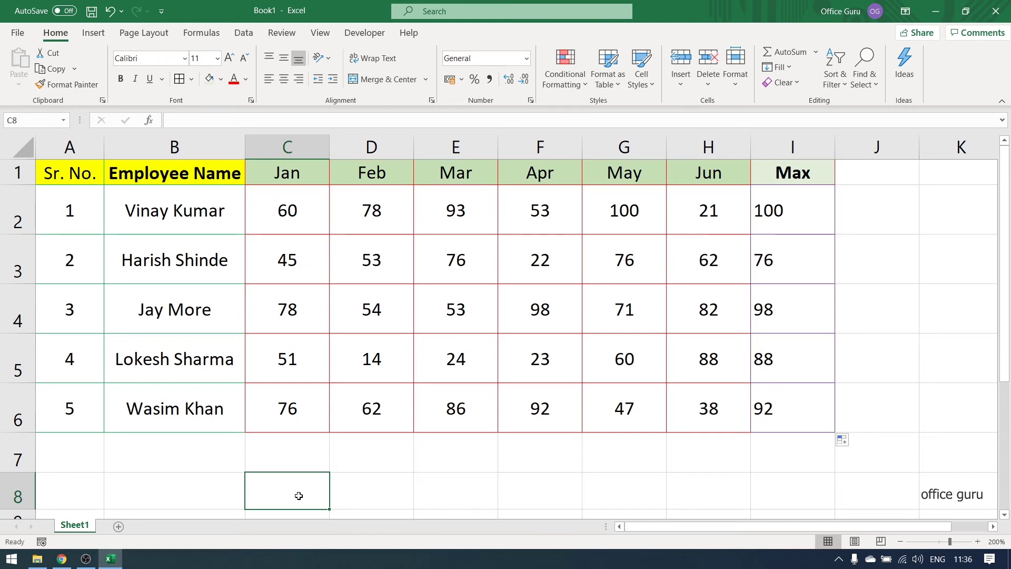
# Enter =MAX(C2:C6) in C8 to get the January maximum of 78
pyautogui.write('=ma')
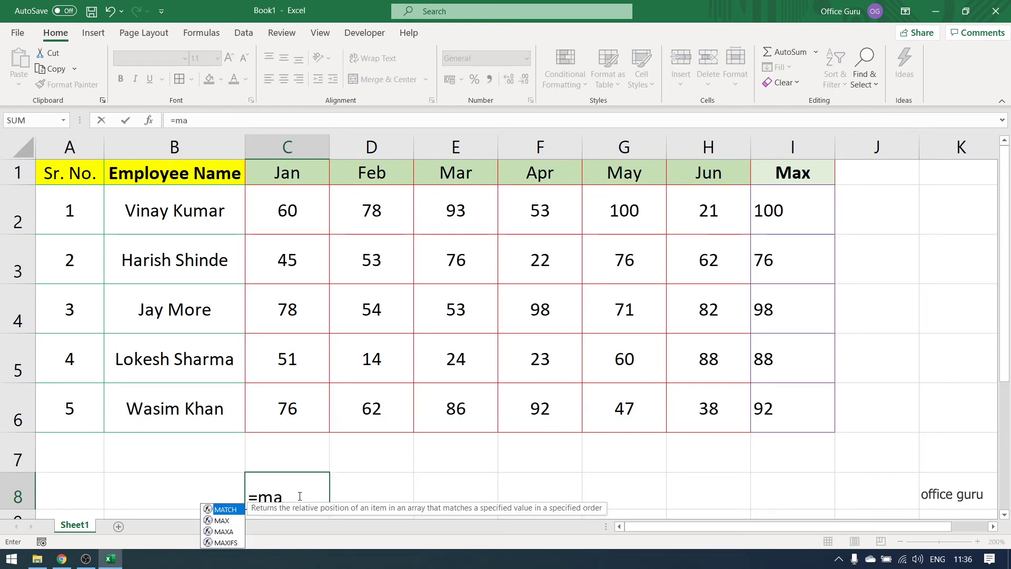
pyautogui.press('Tab')
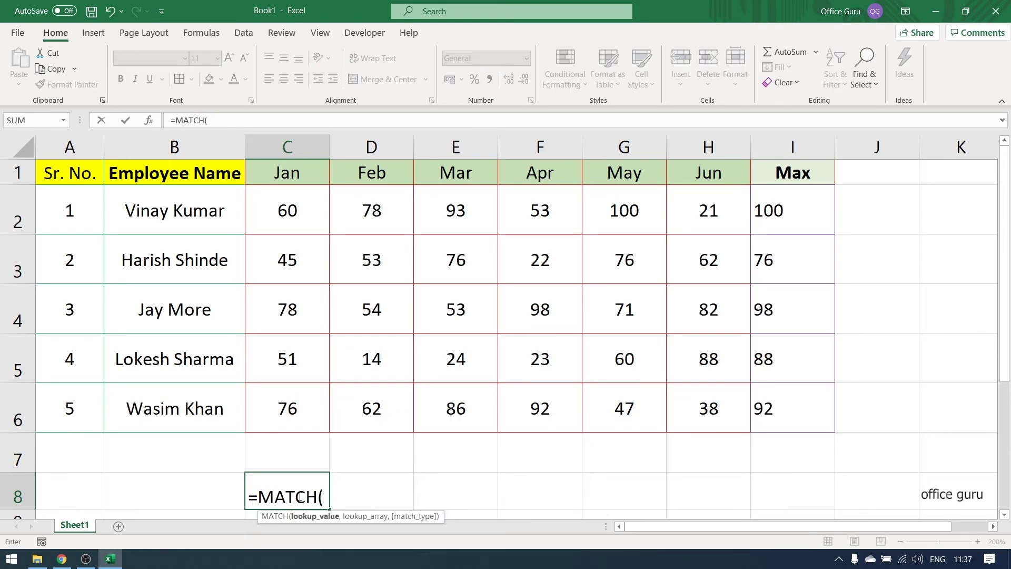
pyautogui.press('BackSpace')
pyautogui.press('BackSpace')
pyautogui.press('BackSpace')
pyautogui.press('BackSpace')
pyautogui.write('x')
pyautogui.press('Tab')
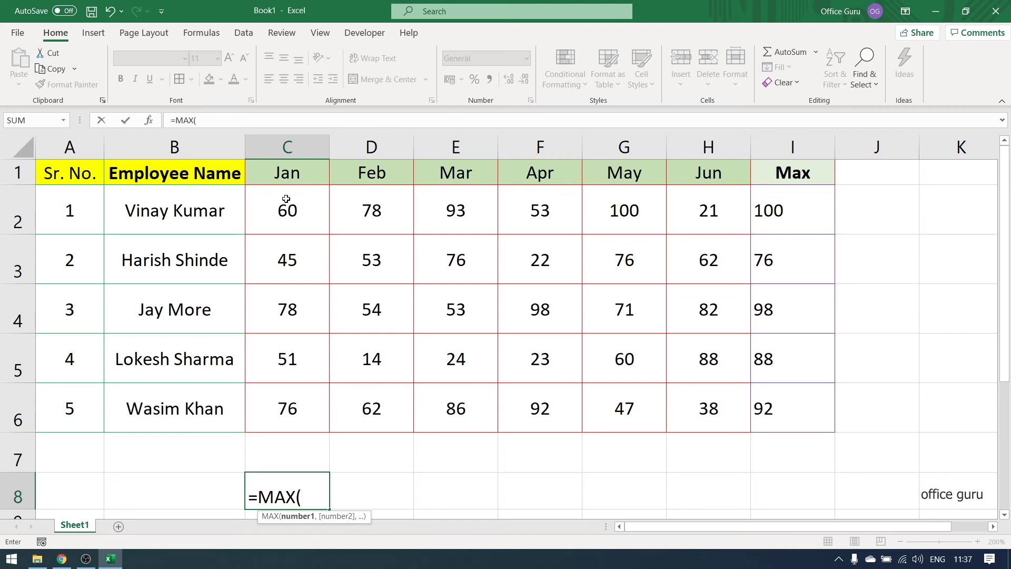
pyautogui.click(285, 206)
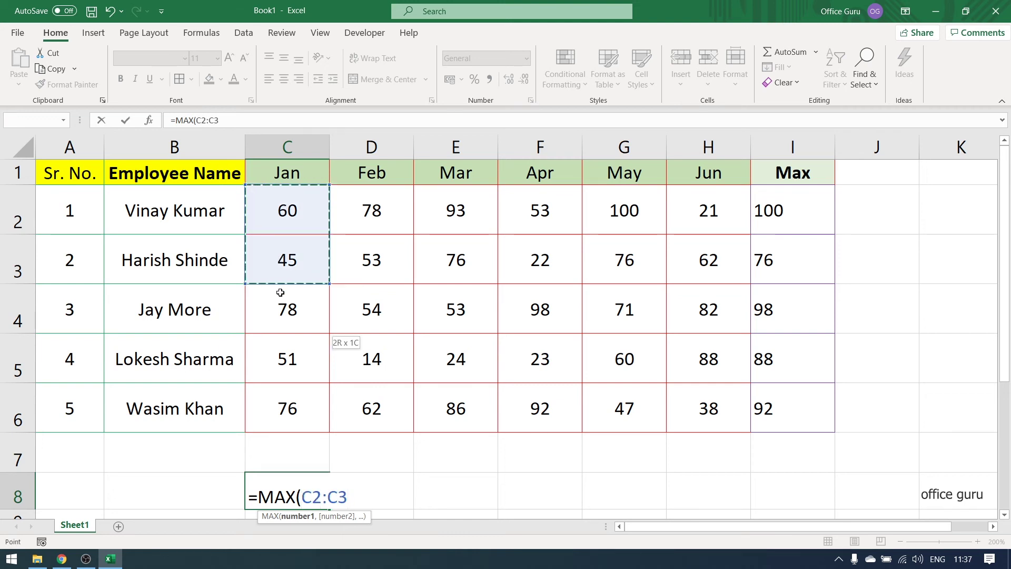
pyautogui.moveTo(285, 206); pyautogui.dragTo(280, 399)
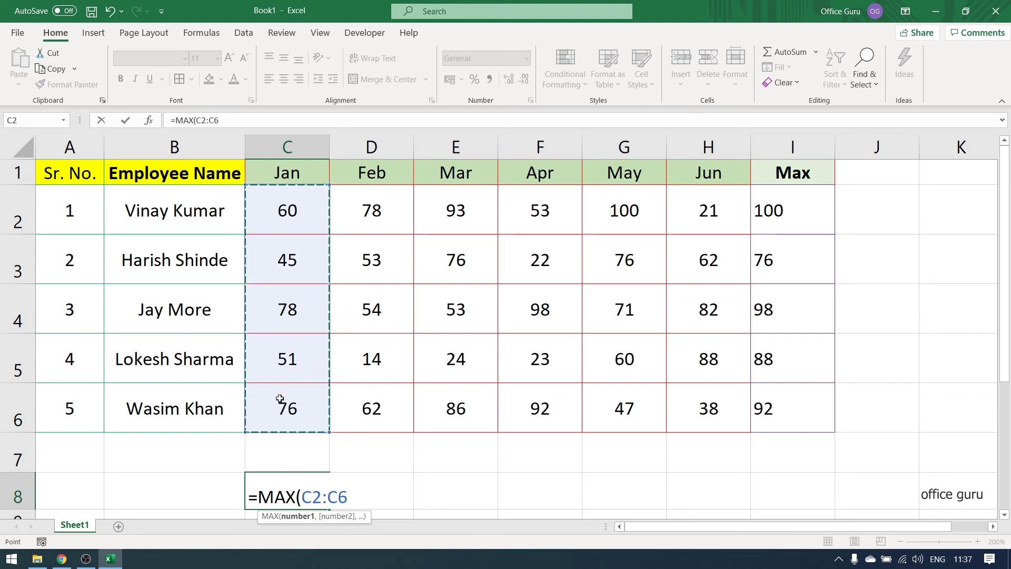
pyautogui.write(')')
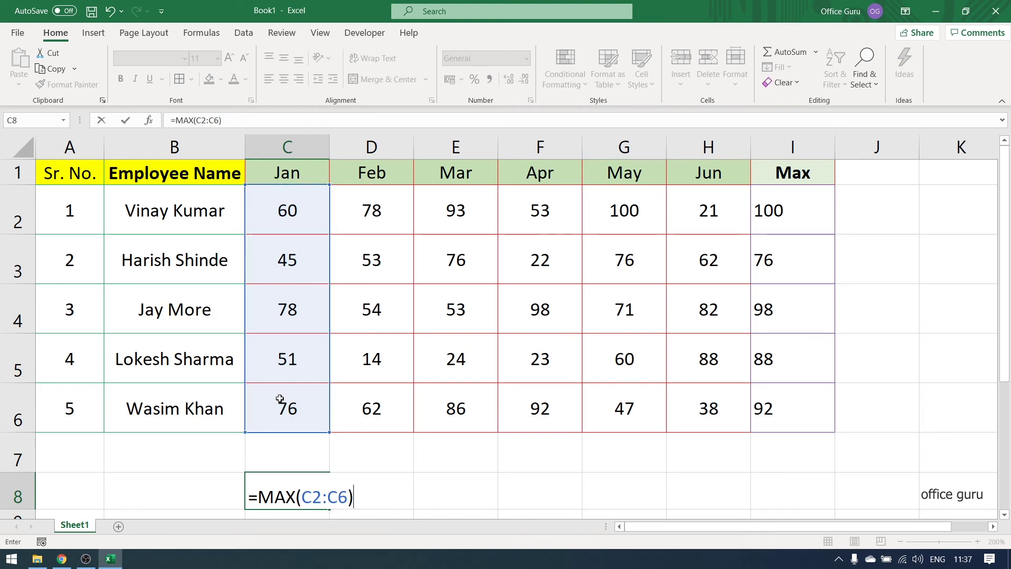
pyautogui.press('Return')
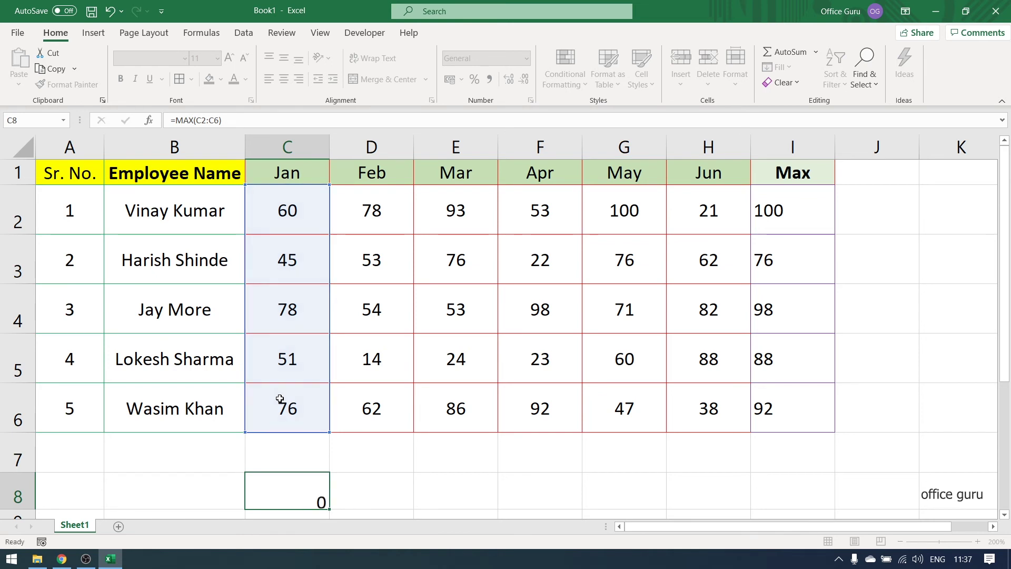
pyautogui.scroll(1, 390, 242)
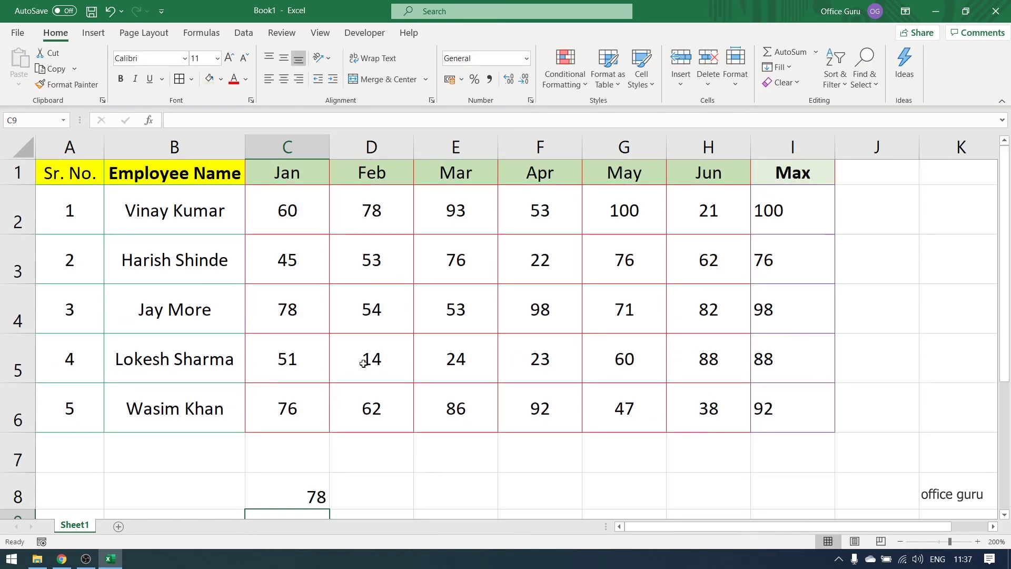
pyautogui.click(293, 485)
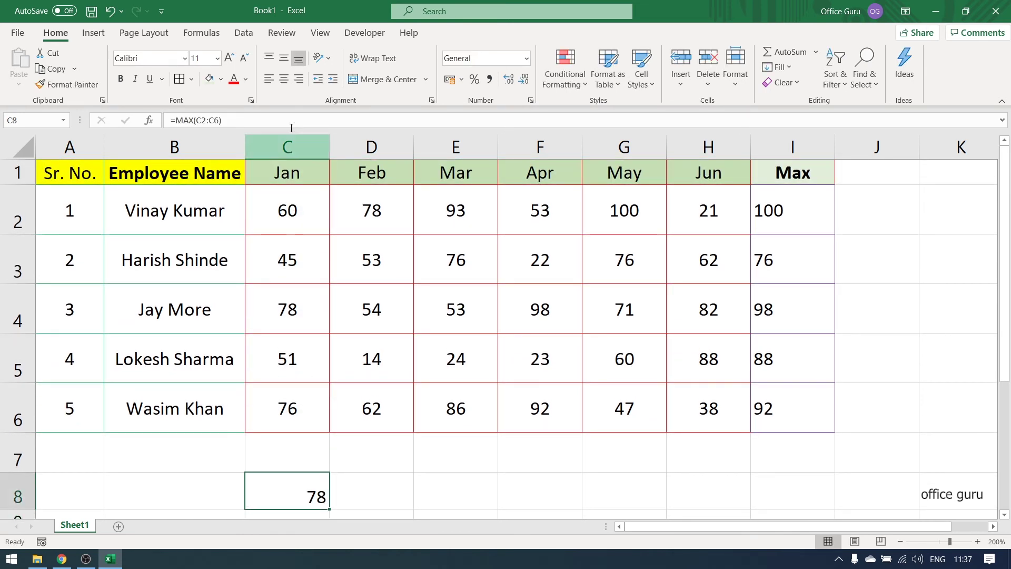
# Centre the 78 in C8, inspect its formula, and undo a trial fill across row 8
pyautogui.click(284, 77)
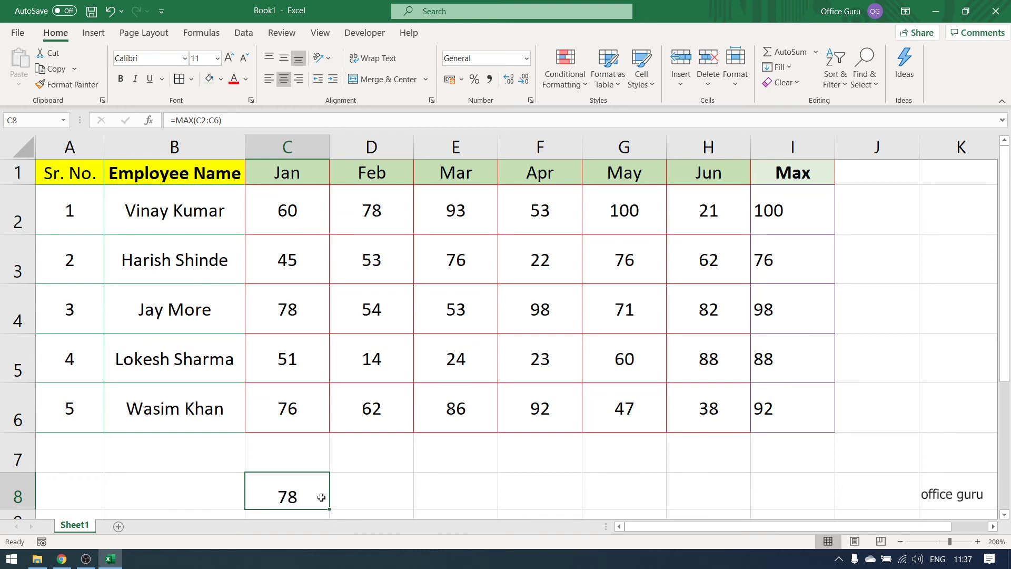
pyautogui.doubleClick(323, 497)
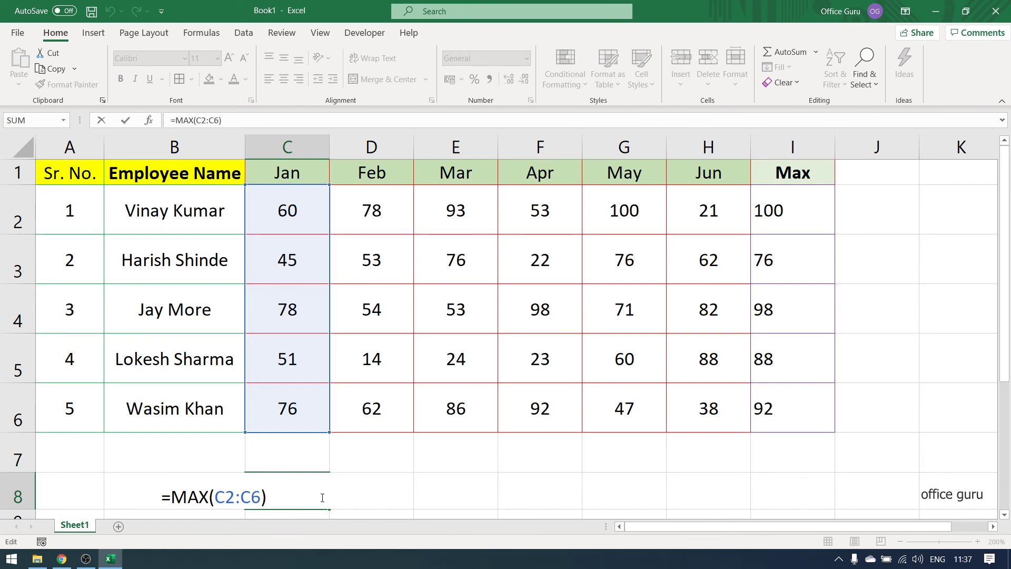
pyautogui.press('Escape')
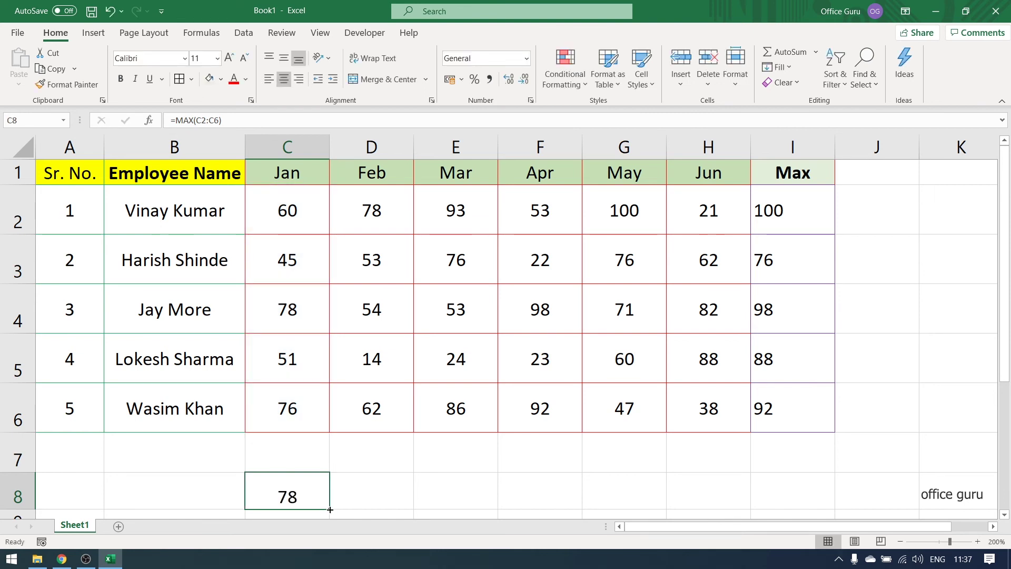
pyautogui.moveTo(330, 509); pyautogui.dragTo(710, 504)
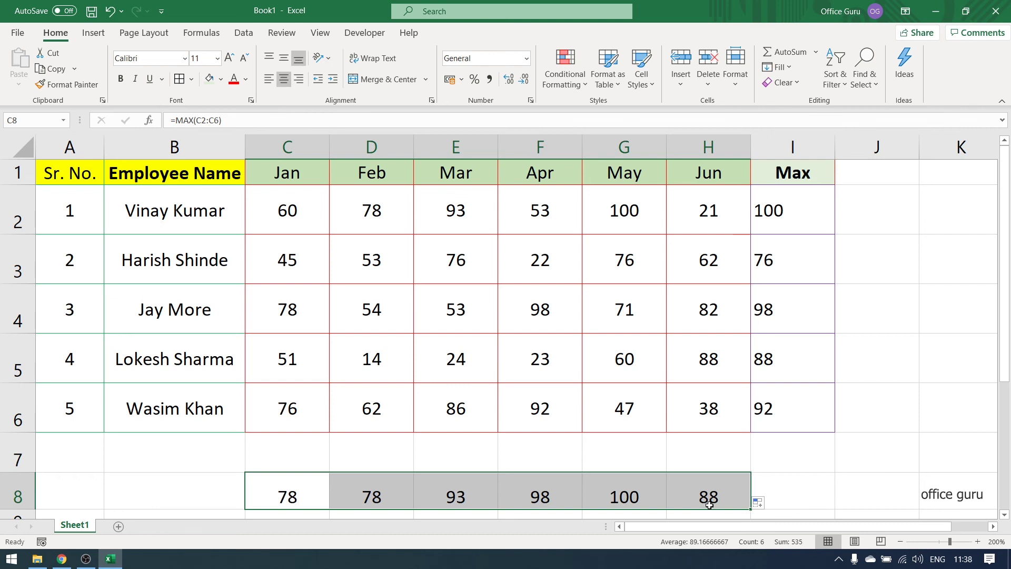
pyautogui.hotkey('ctrl', 'z')
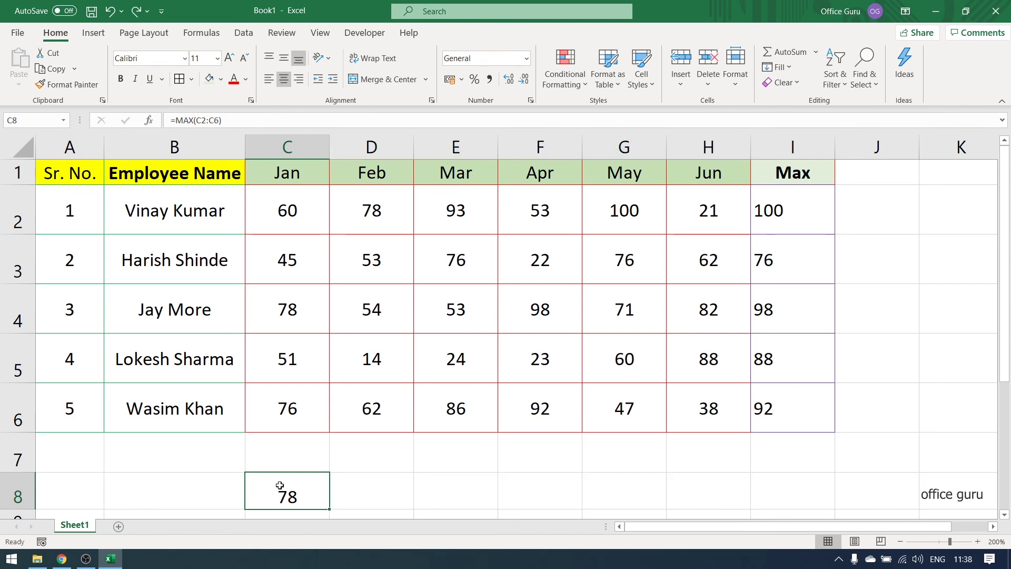
# Fill C8's MAX formula right to H8 and verify the monthly maximums 78, 93, 98, 100, 88
pyautogui.moveTo(280, 485); pyautogui.dragTo(693, 486)
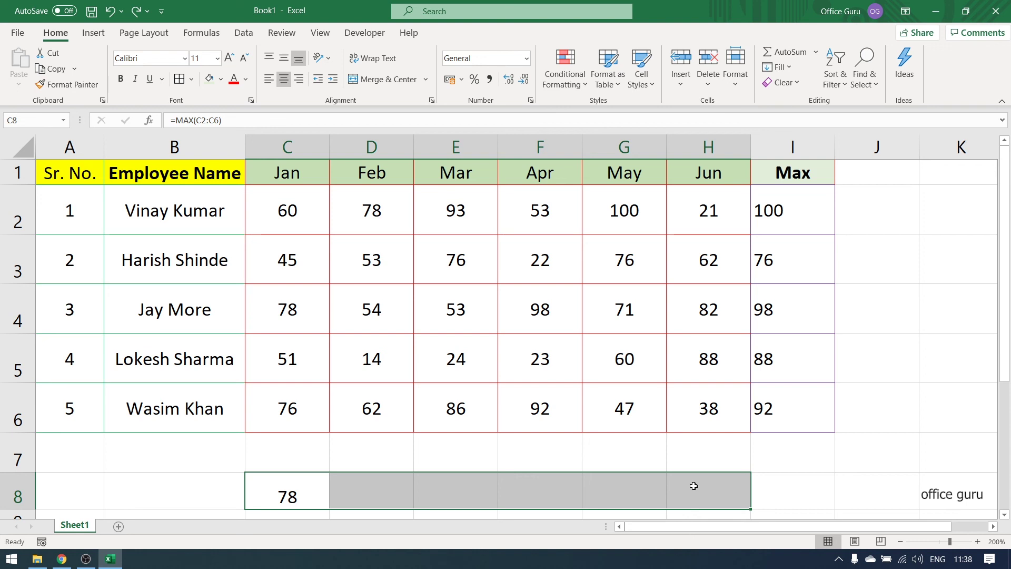
pyautogui.hotkey('ctrl', 'r')
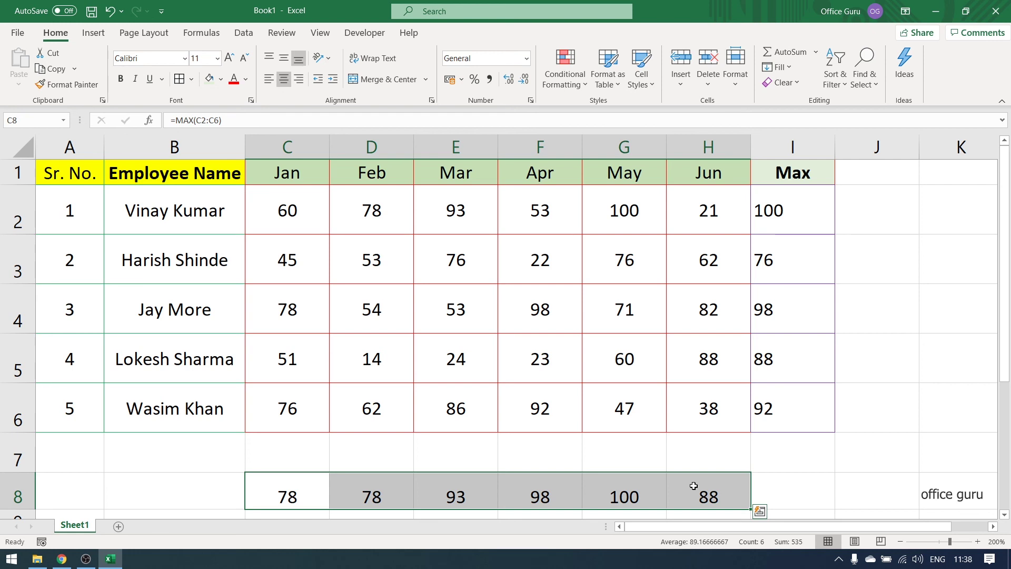
pyautogui.click(395, 499)
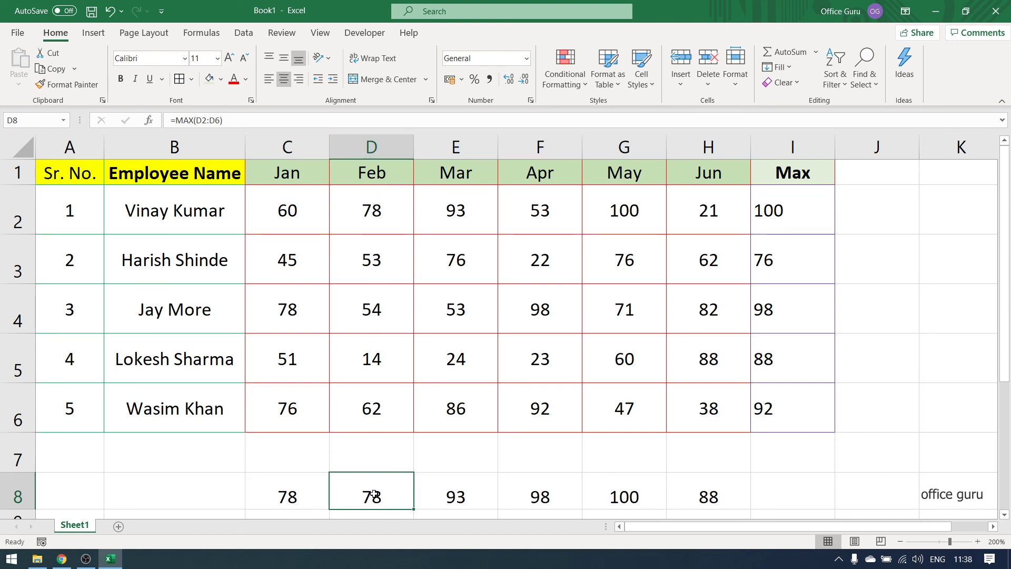
pyautogui.click(473, 489)
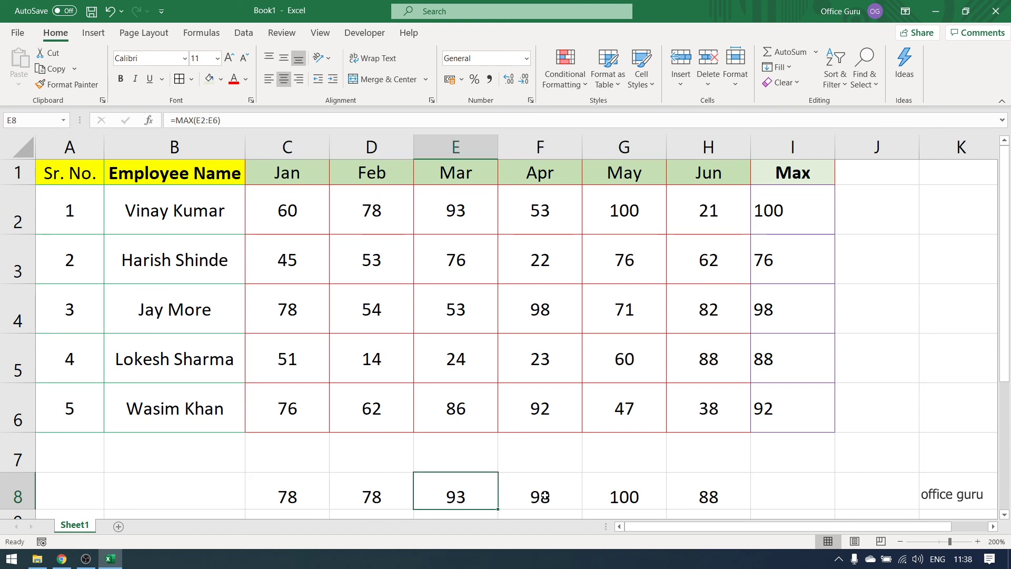
pyautogui.click(545, 495)
pyautogui.click(634, 495)
pyautogui.click(719, 492)
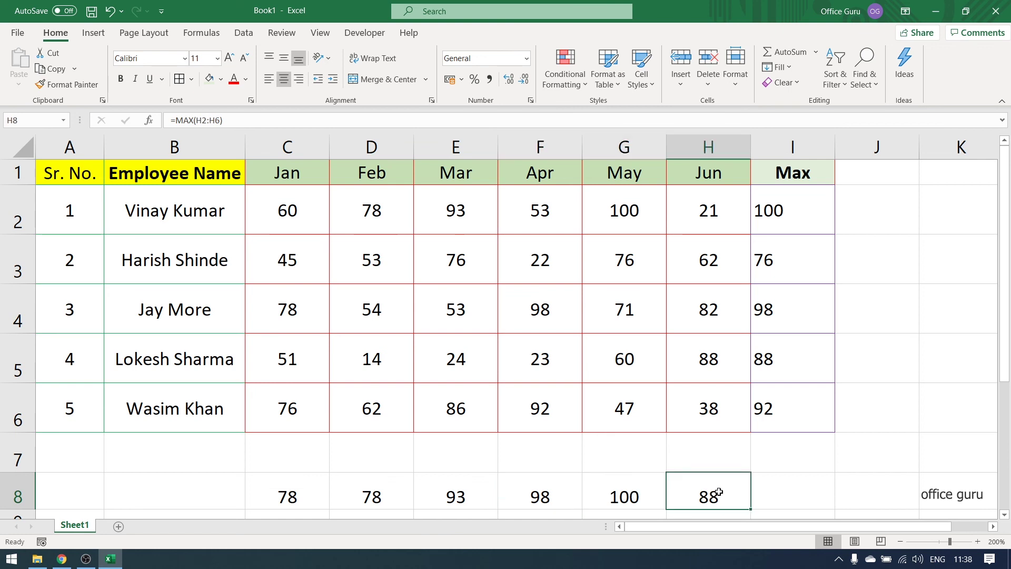